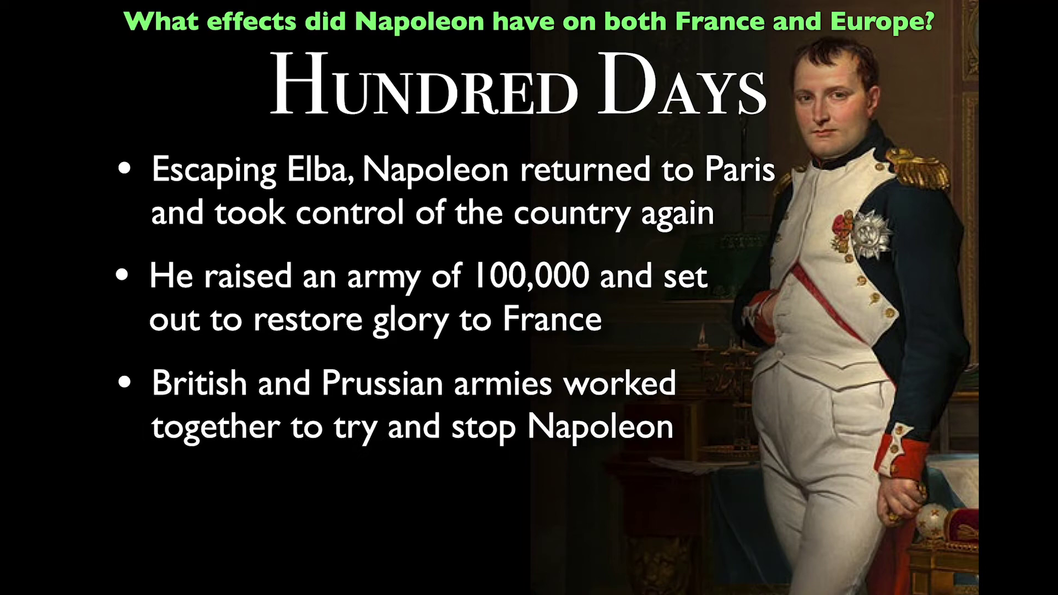
Exit the slideshow to return to editing slide 2, Hundred Days
key("Escape")
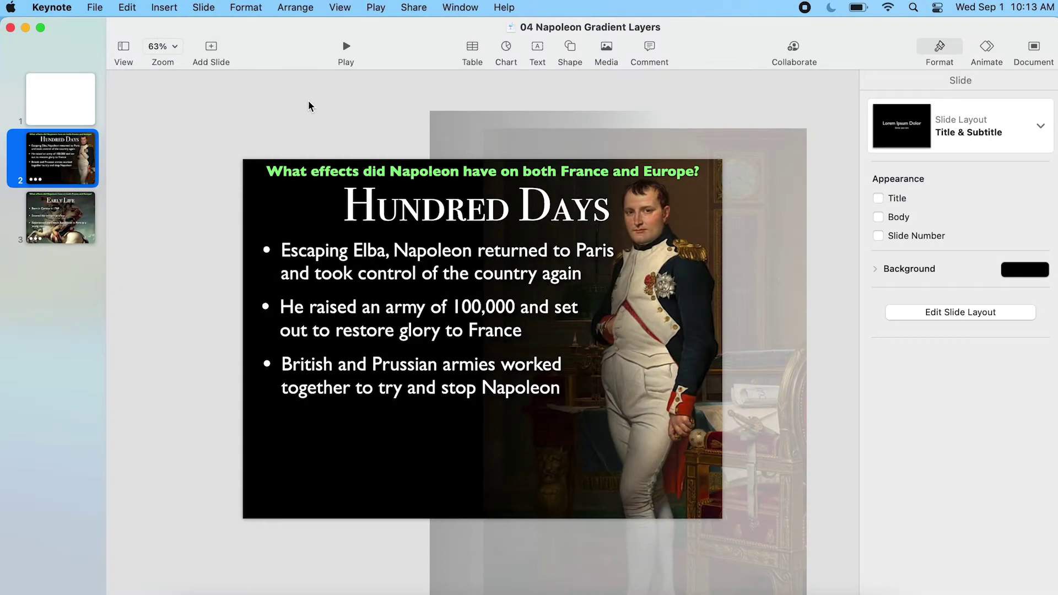
On slide 2, move the grey gradient aside and shrink the Napoleon portrait to 477×795 pt on the right
left_click_drag(321, 121, 36, 377)
left_click_drag(461, 231, 246, 187)
left_click(644, 268)
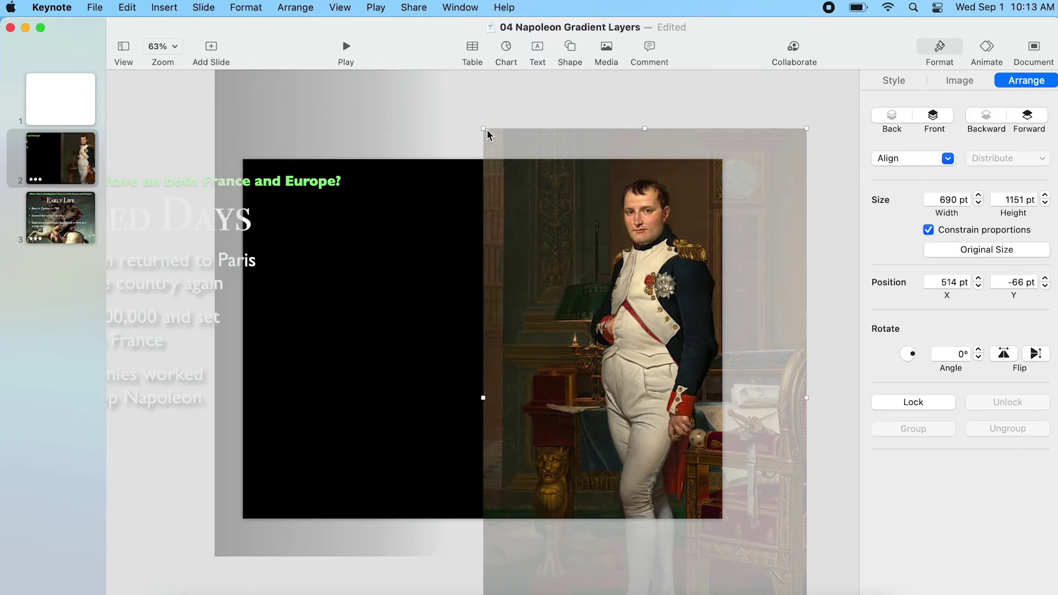
left_click_drag(481, 128, 626, 269)
left_click_drag(665, 332, 596, 207)
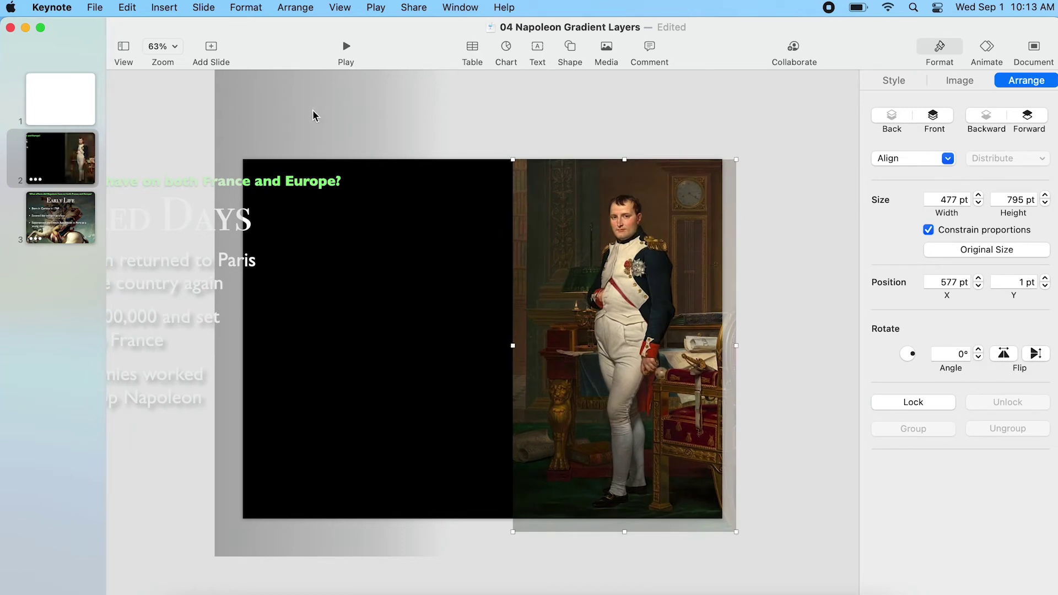
Copy the black-to-white gradient image onto blank slide 1
key("super+c")
left_click(62, 93)
key("super+v")
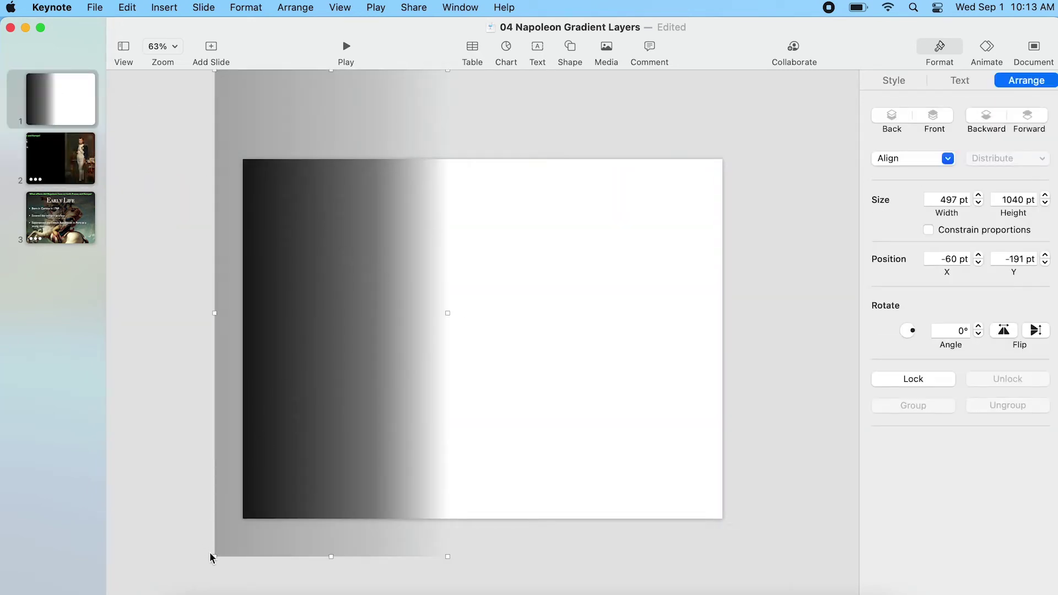
Resize and reposition the pasted gradient image on slide 1, then delete it
left_click_drag(215, 554, 309, 425)
left_click_drag(352, 281, 356, 368)
left_click_drag(449, 335, 580, 338)
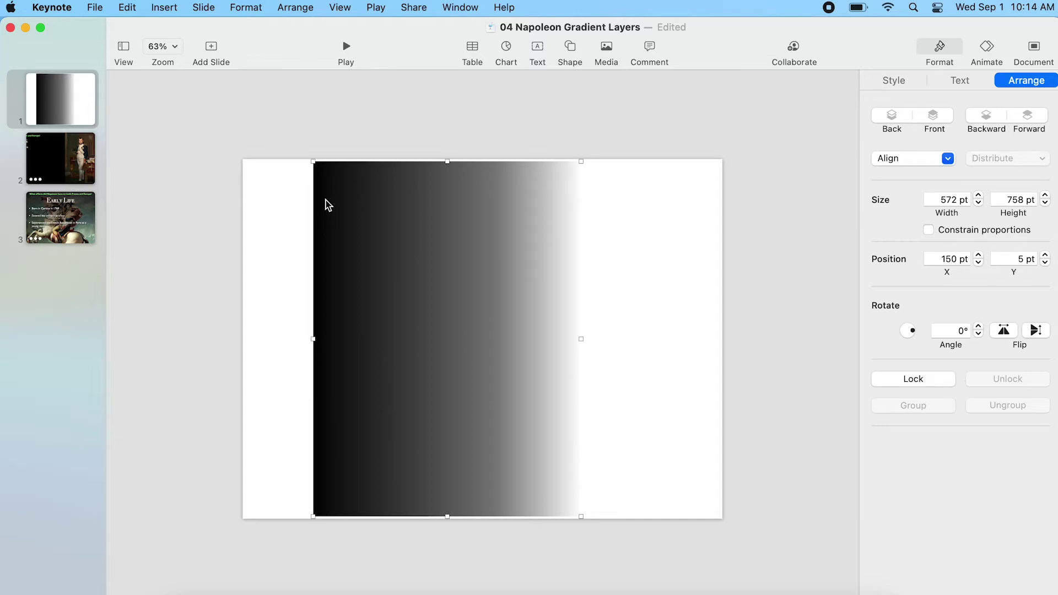
key("Delete")
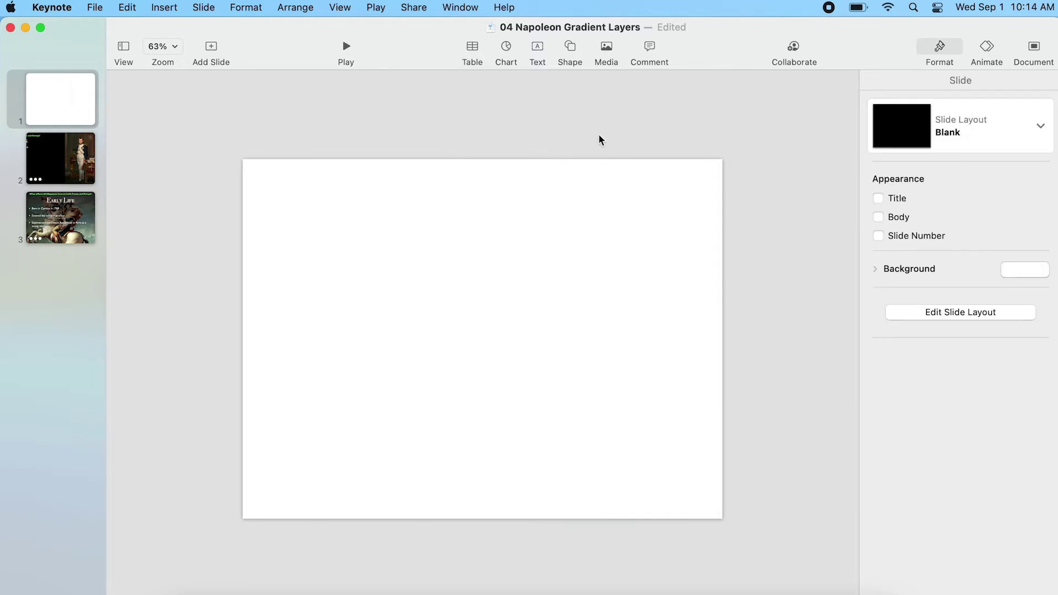
Insert a square shape and move it toward slide 1's top-left corner
left_click(572, 47)
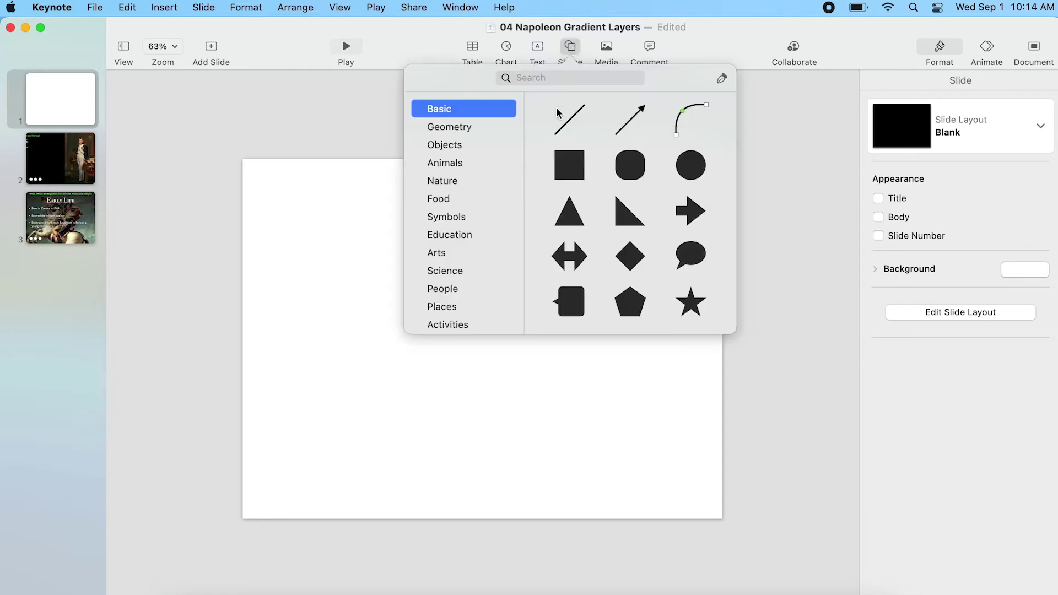
left_click(571, 168)
left_click_drag(465, 330, 493, 501)
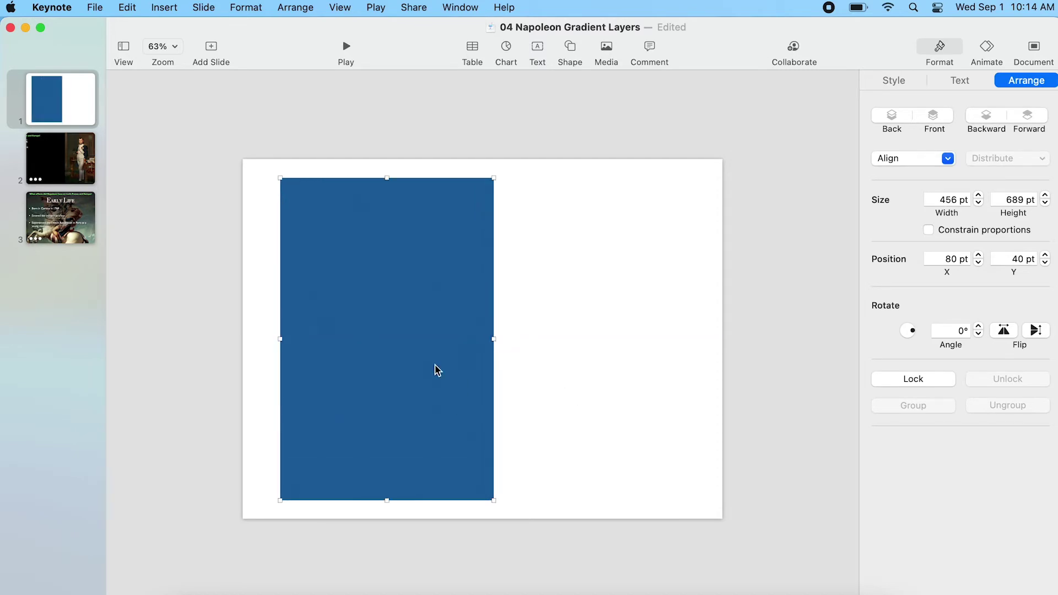
Give the rectangle an Advanced Gradient Fill in the Style settings
left_click(939, 48)
left_click(939, 48)
left_click(899, 81)
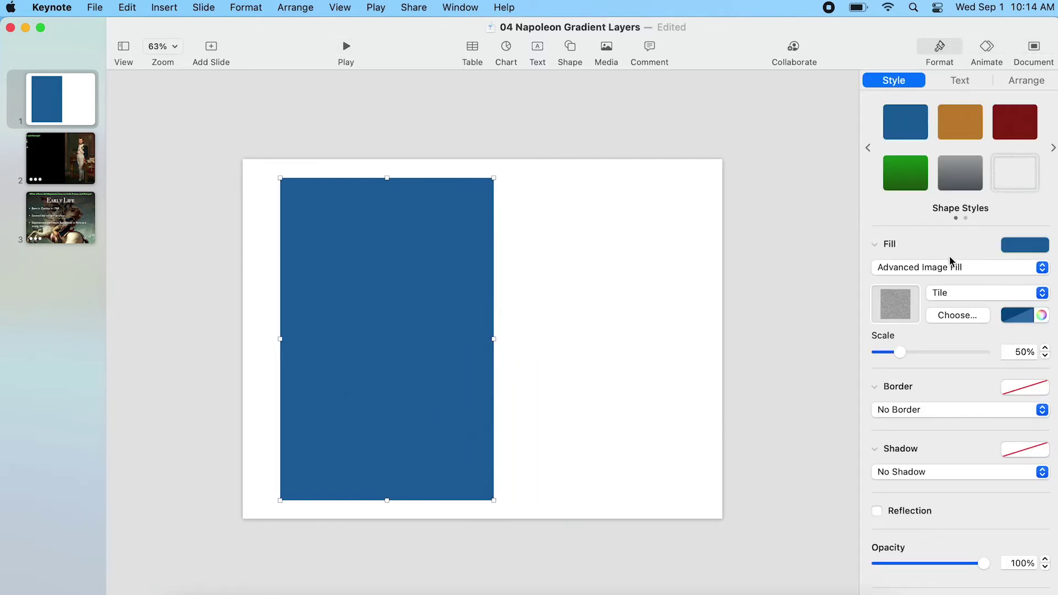
left_click(958, 266)
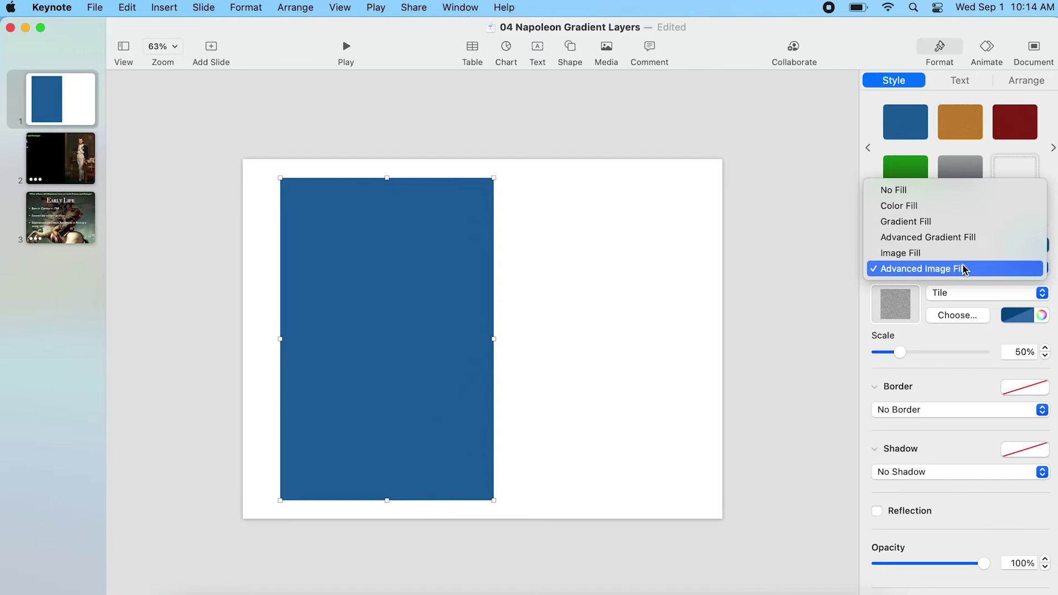
left_click(996, 237)
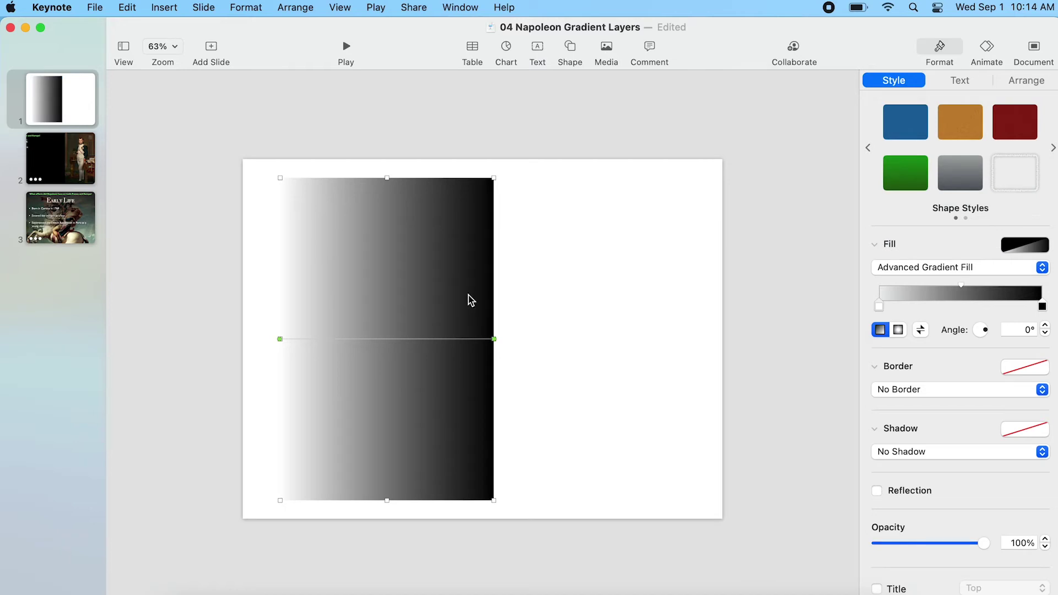
Put the black gradient stop at the far left and the white stop at the right, then reposition the rectangle
left_click(584, 280)
left_click(483, 274)
left_click_drag(1043, 309, 878, 312)
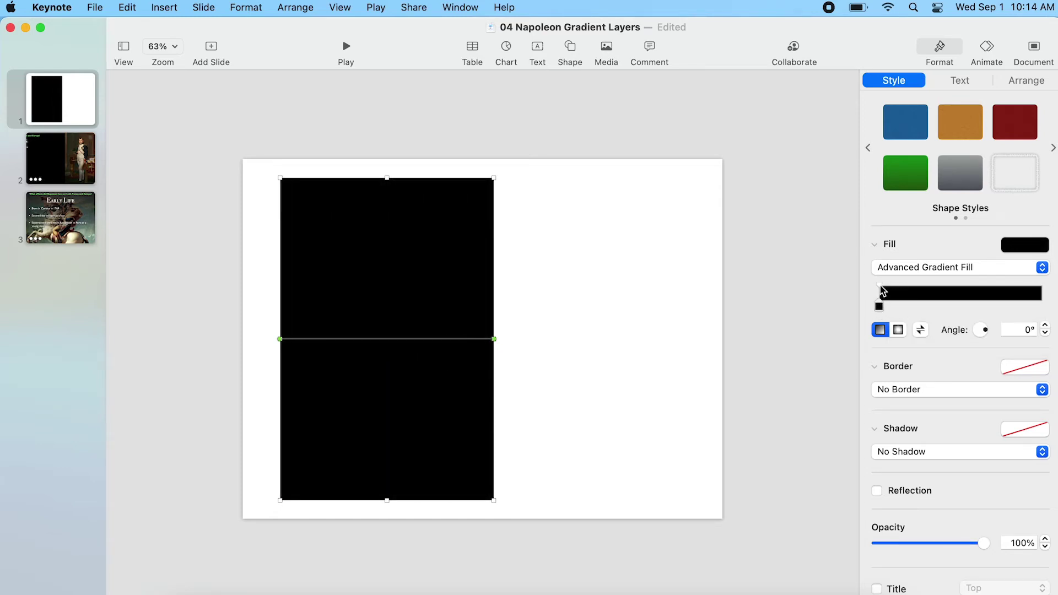
left_click_drag(883, 308, 1041, 309)
left_click_drag(900, 306, 880, 311)
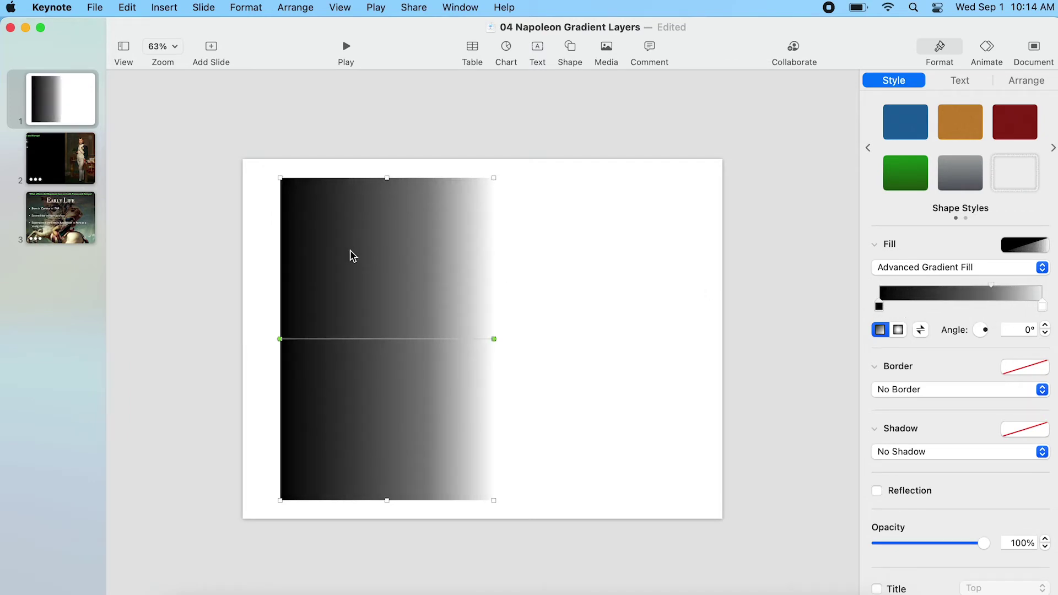
left_click_drag(351, 253, 339, 236)
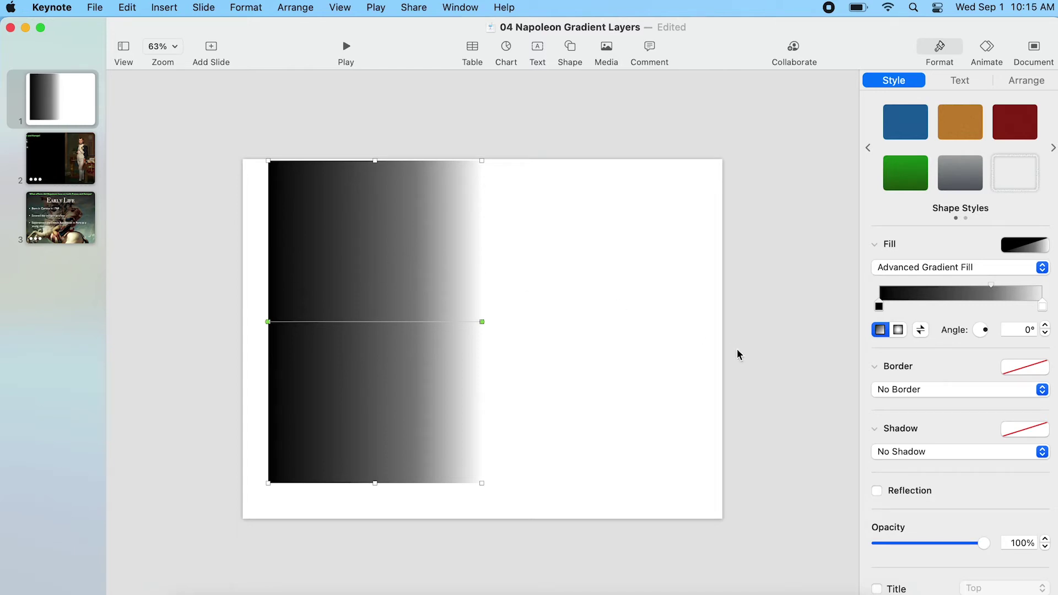
left_click_drag(372, 223, 372, 240)
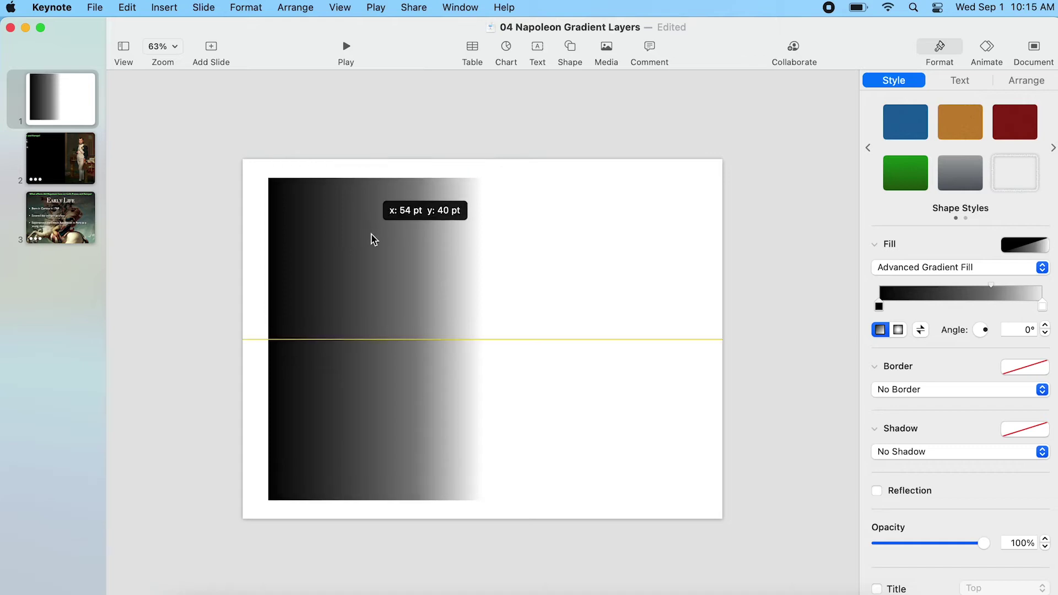
Try a red colour on the left gradient stop, then undo back to black fading to transparent
double_click(879, 307)
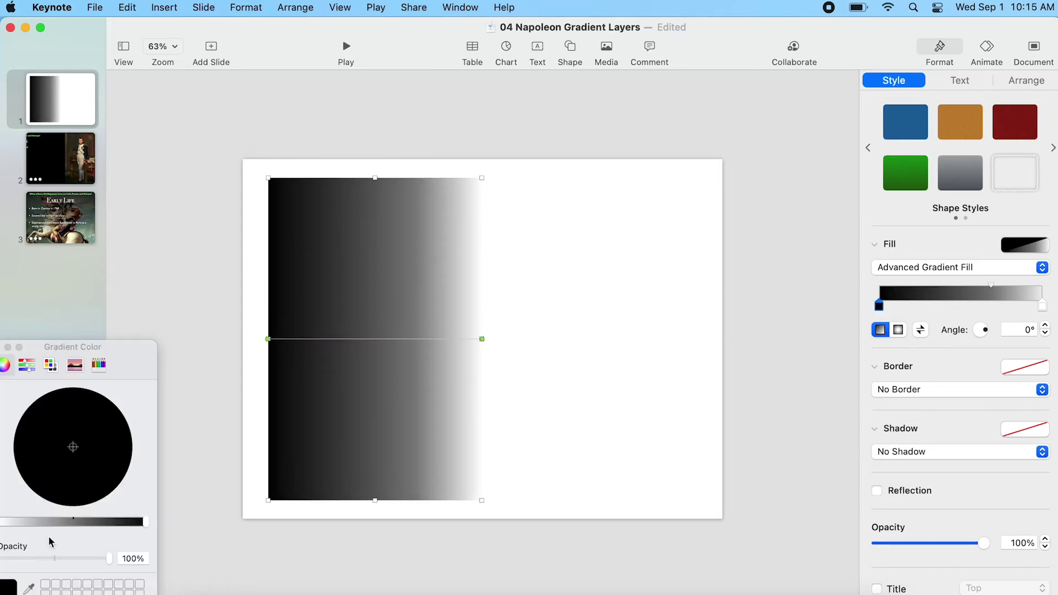
left_click(29, 588)
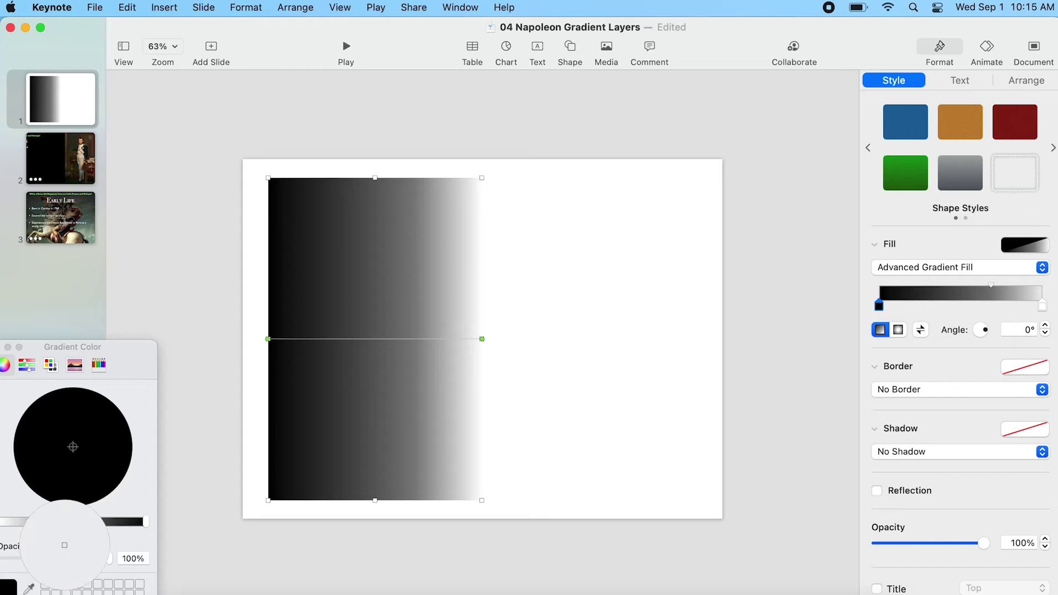
left_click(4, 365)
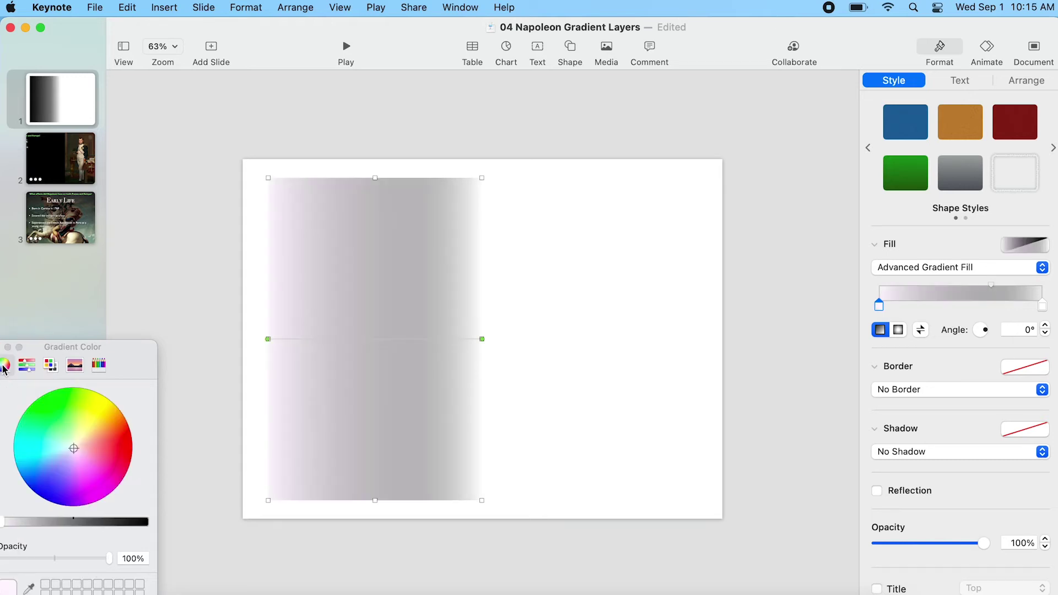
left_click(120, 436)
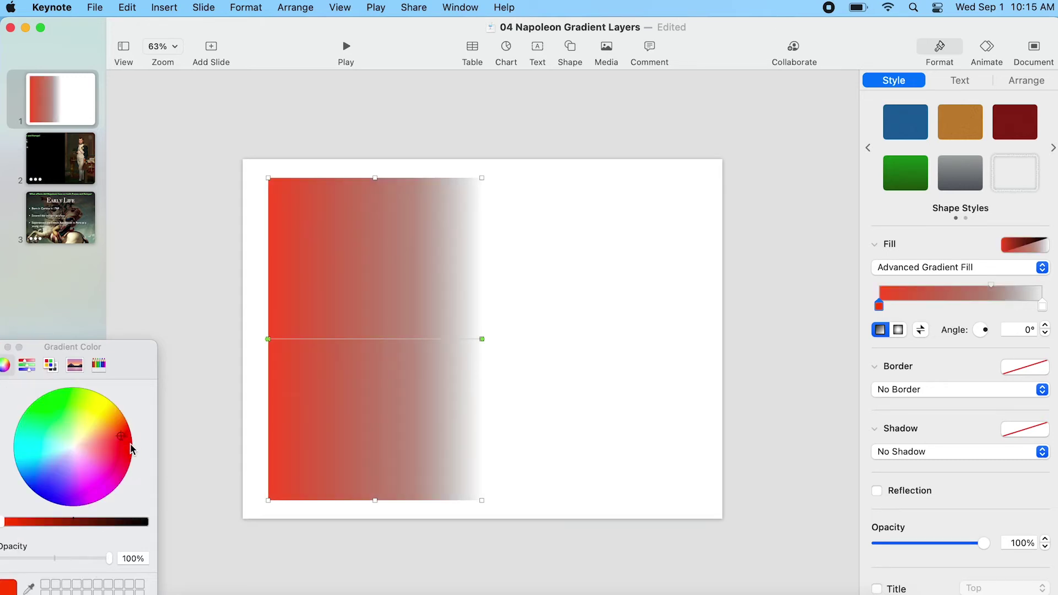
left_click(130, 444)
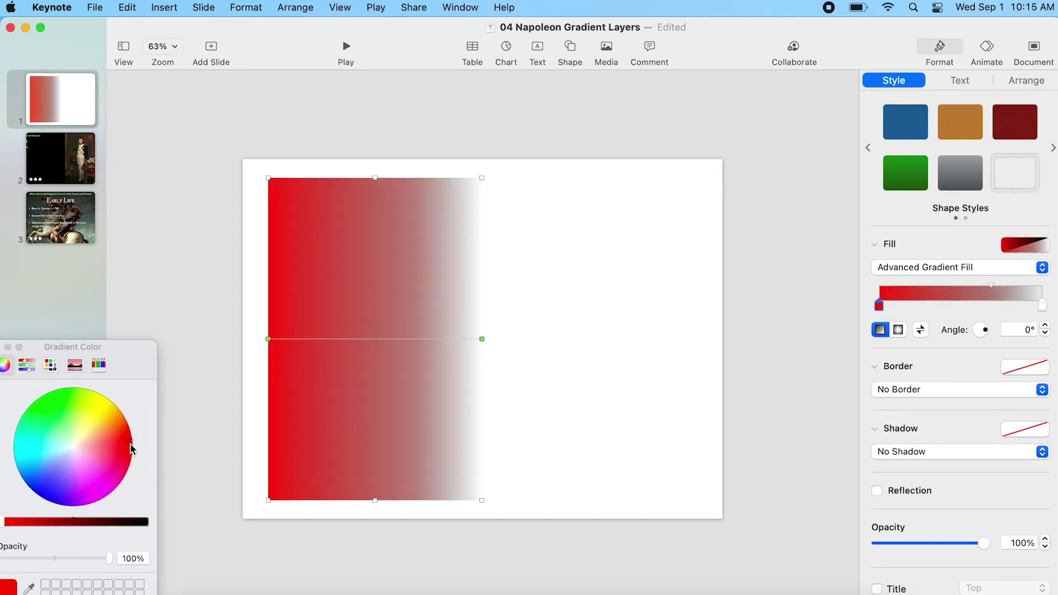
left_click(1042, 306)
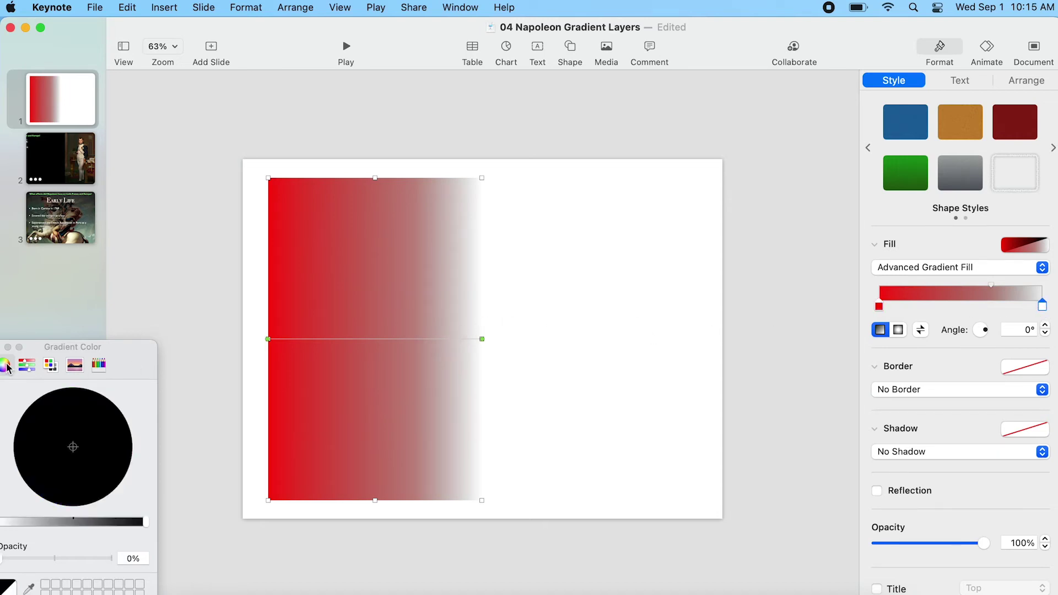
key("super+z")
key("super+z")
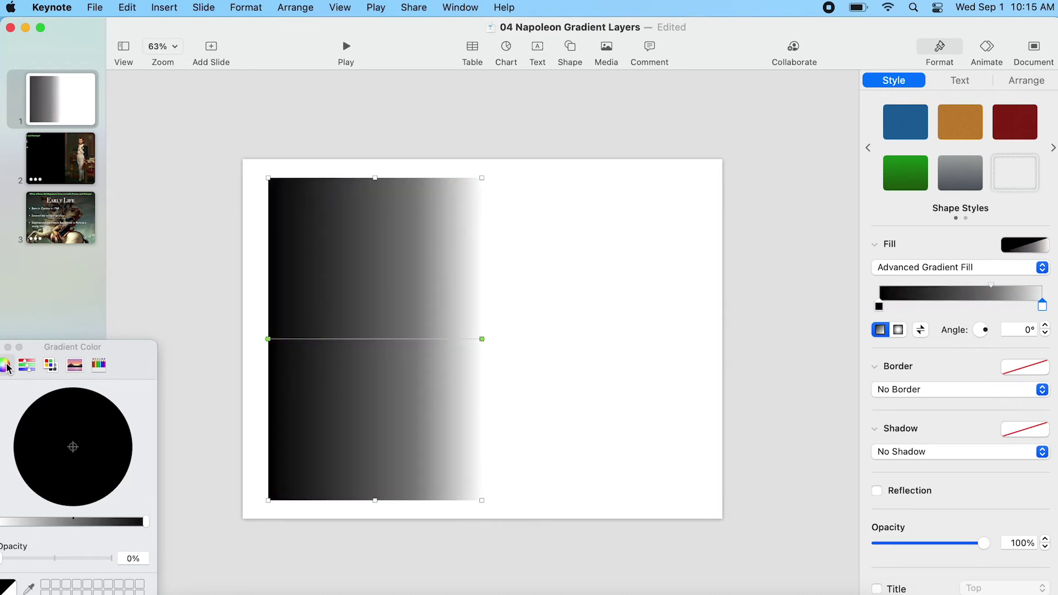
left_click(592, 283)
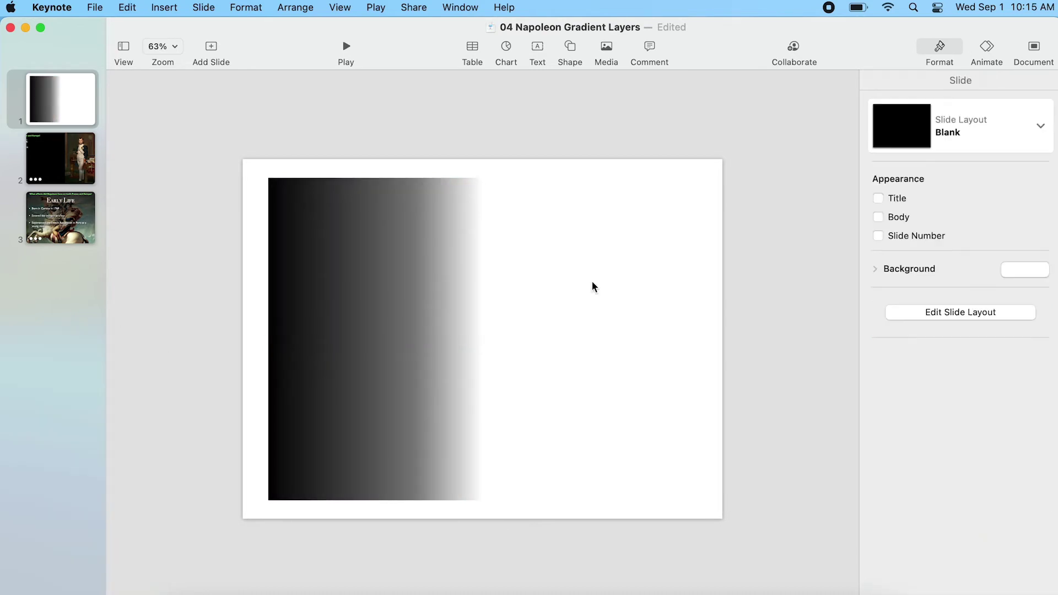
Adjust the gradient fade end and widen the rectangle across most of slide 1, then go to slide 2
left_click(394, 295)
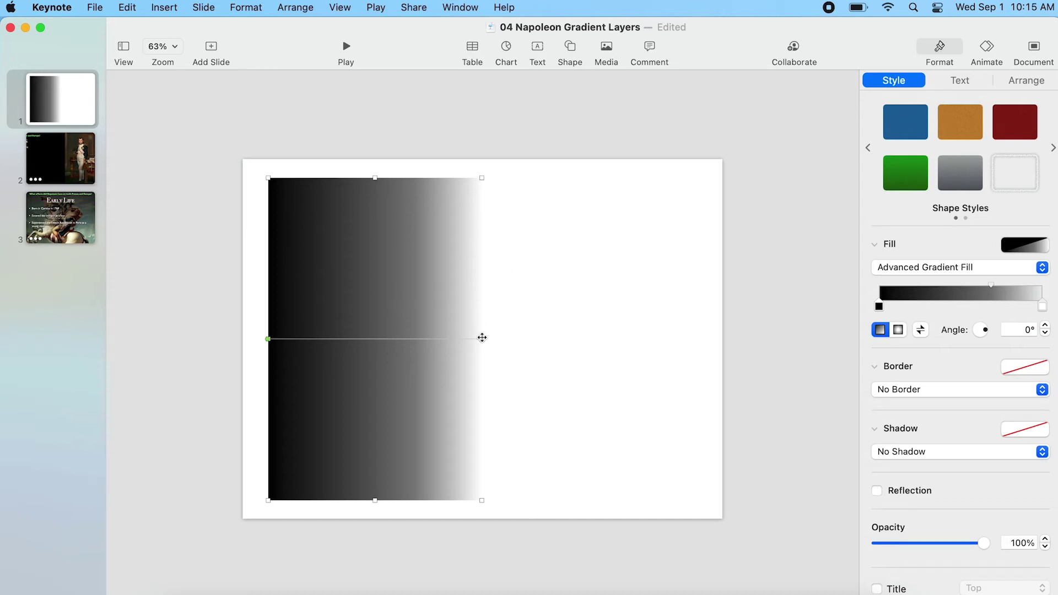
left_click_drag(482, 339, 461, 338)
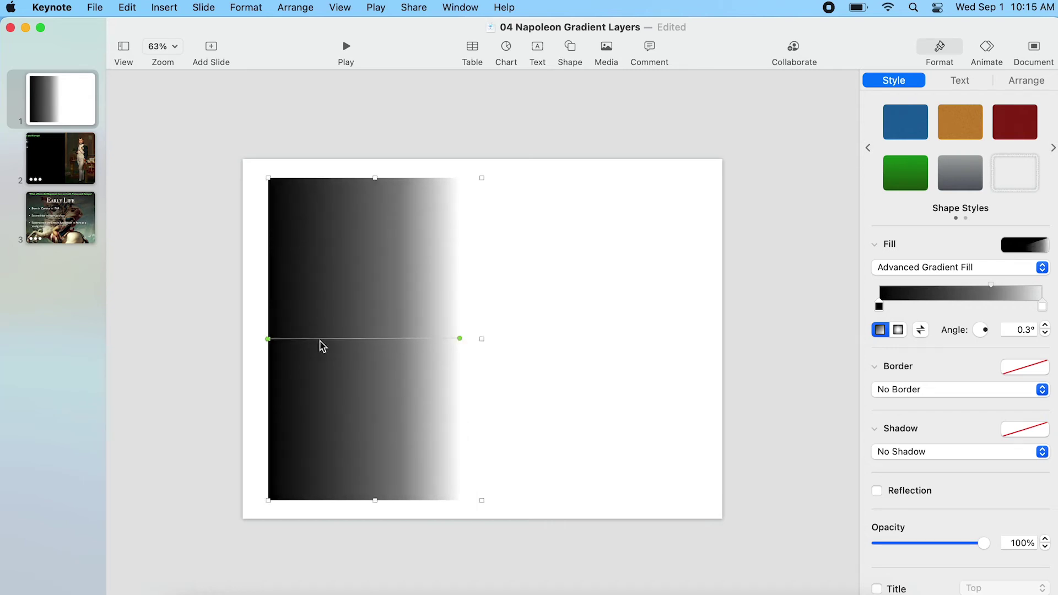
left_click_drag(268, 338, 279, 295)
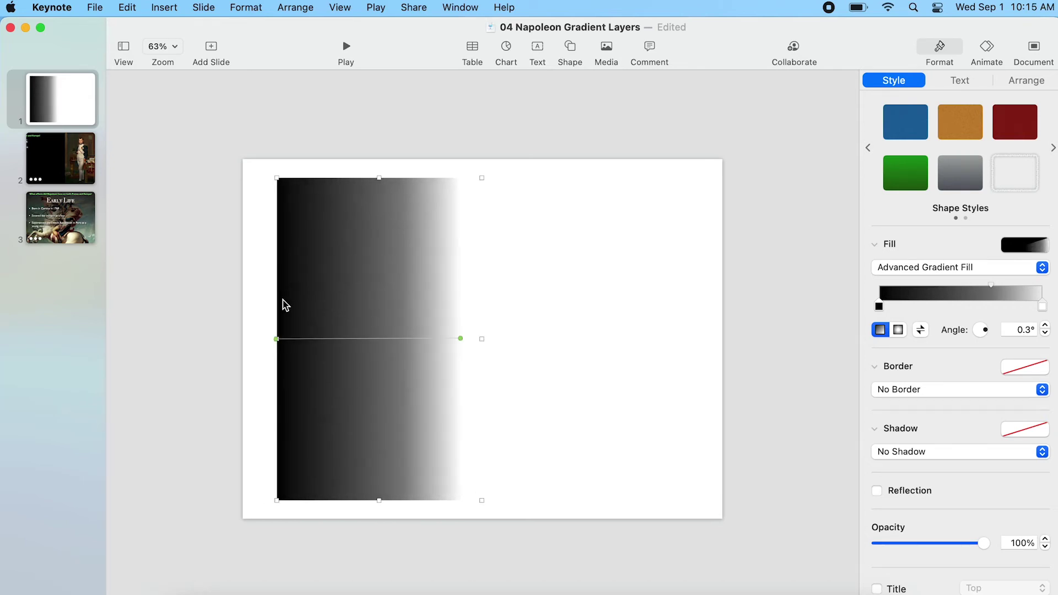
left_click_drag(460, 337, 488, 338)
left_click(519, 345)
left_click(460, 240)
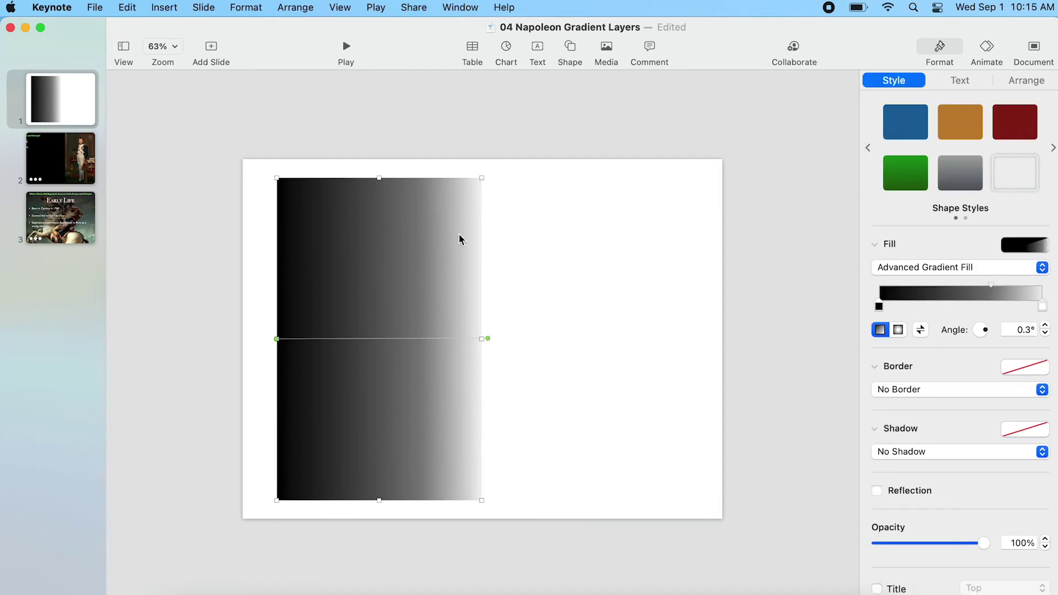
left_click_drag(480, 178, 665, 170)
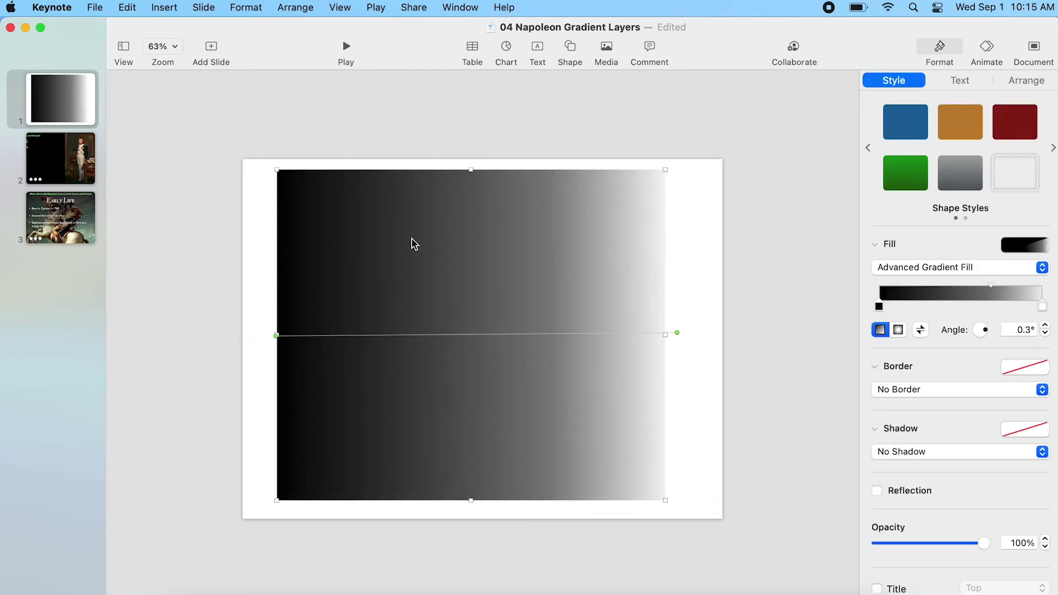
left_click(61, 154)
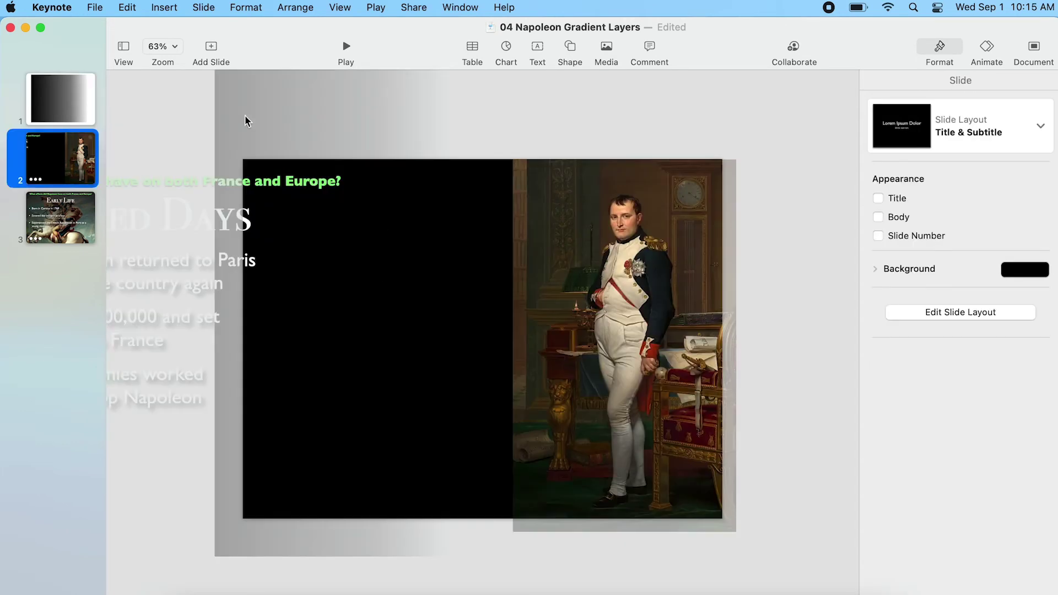
Narrow the gradient rectangle into a tall strip fading across Napoleon's portrait
left_click(303, 118)
key("super+shift+comma")
left_click_drag(302, 163, 505, 169)
key("super+shift+period")
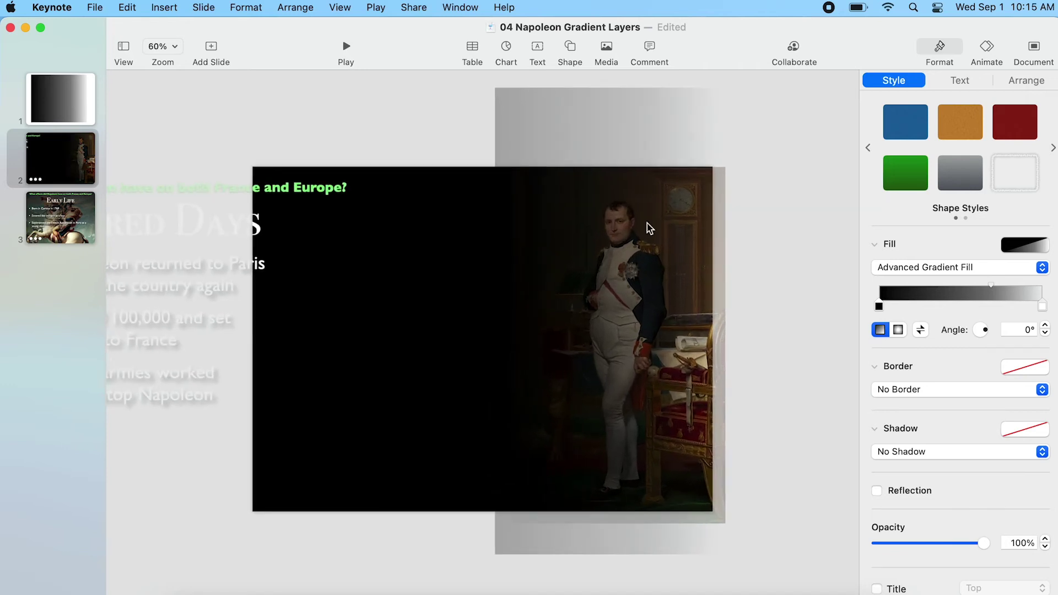
left_click_drag(719, 86, 612, 102)
left_click_drag(505, 189, 554, 186)
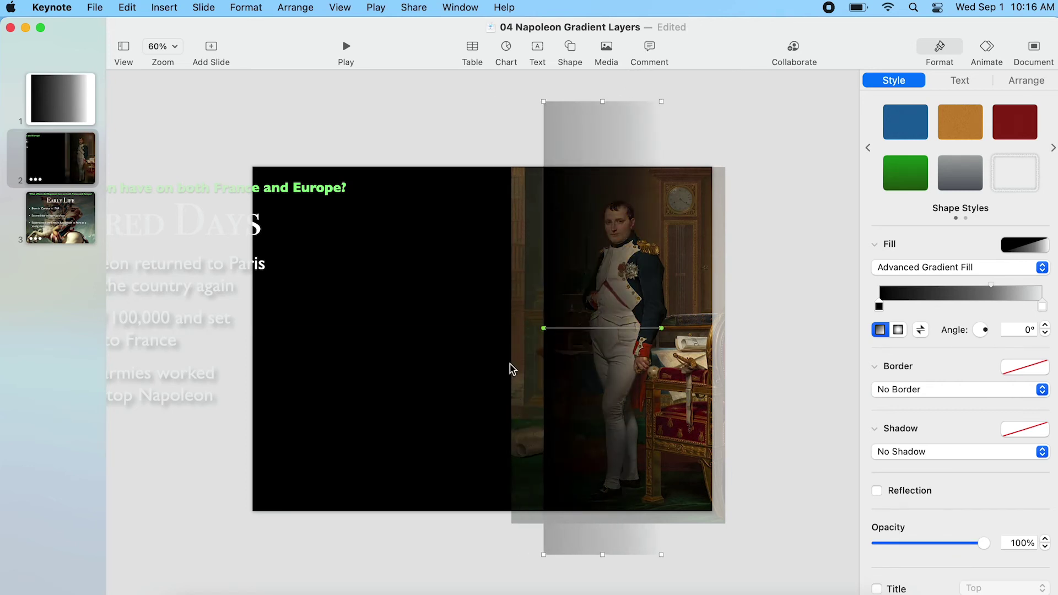
left_click_drag(554, 109, 518, 124)
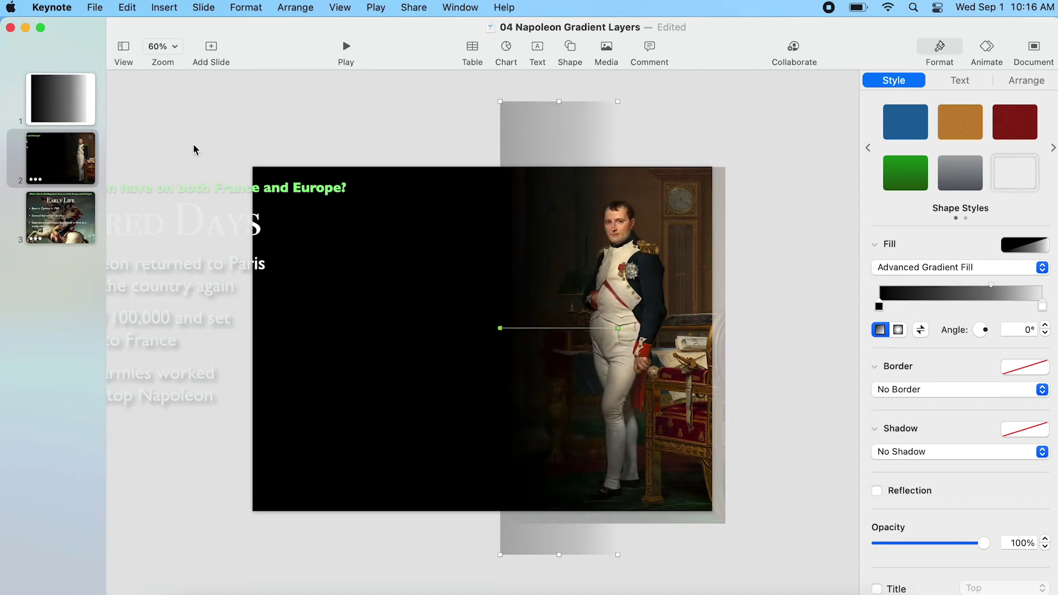
Move the off-slide bullet text back onto the slide, nudge the Hundred Days title left, then open slide 3
left_click(171, 138)
left_click(164, 398)
left_click_drag(158, 395, 501, 393)
left_click(438, 132)
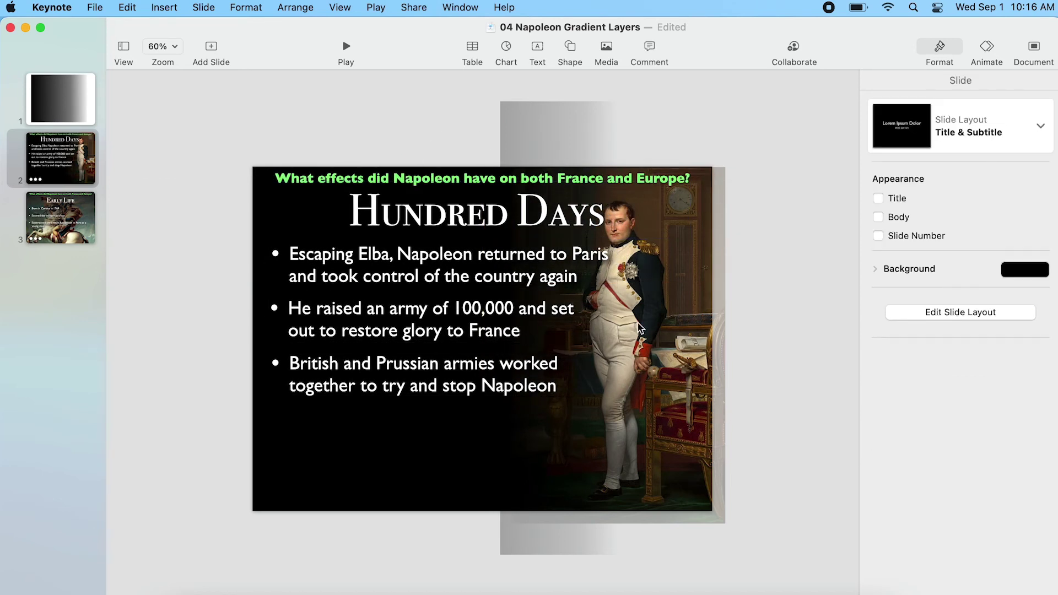
left_click_drag(538, 221, 528, 217)
left_click(839, 253)
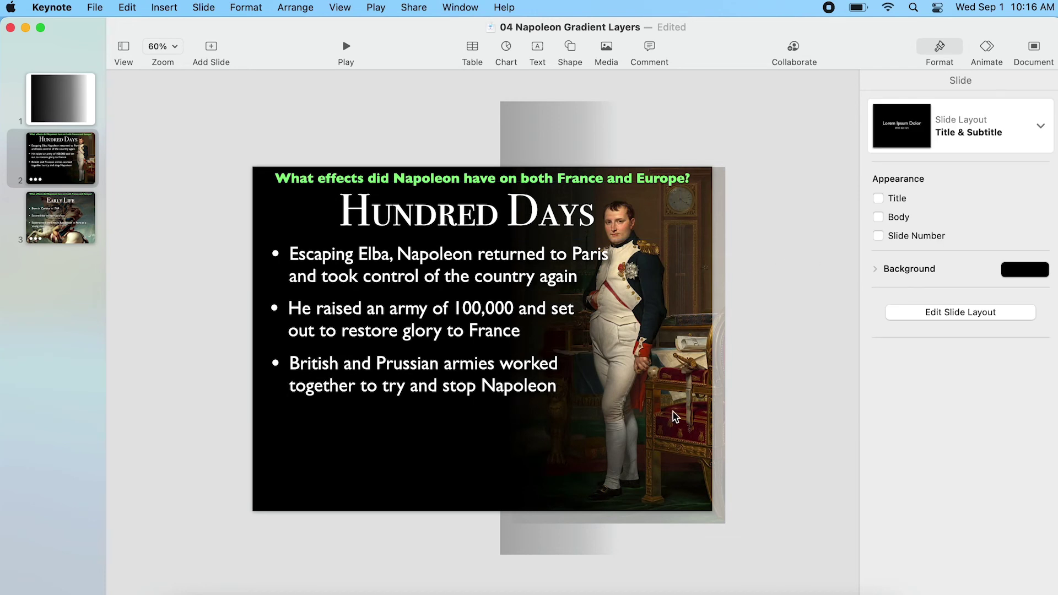
left_click(61, 228)
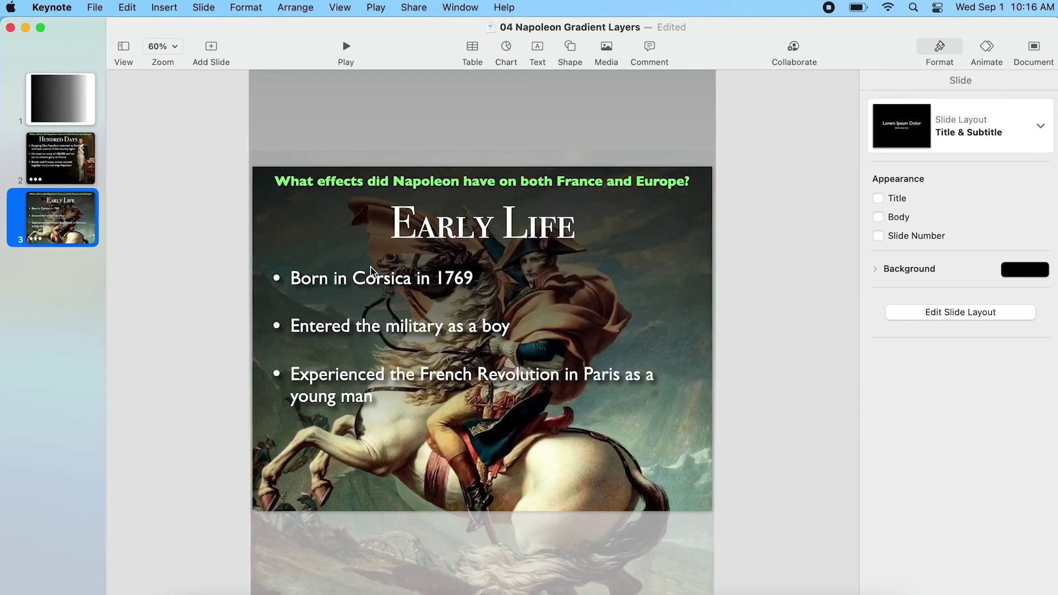
Bring the gradient rectangle down onto the Early Life slide and enlarge it to about 948×1082 pt
scroll(435, 313, "down", 3)
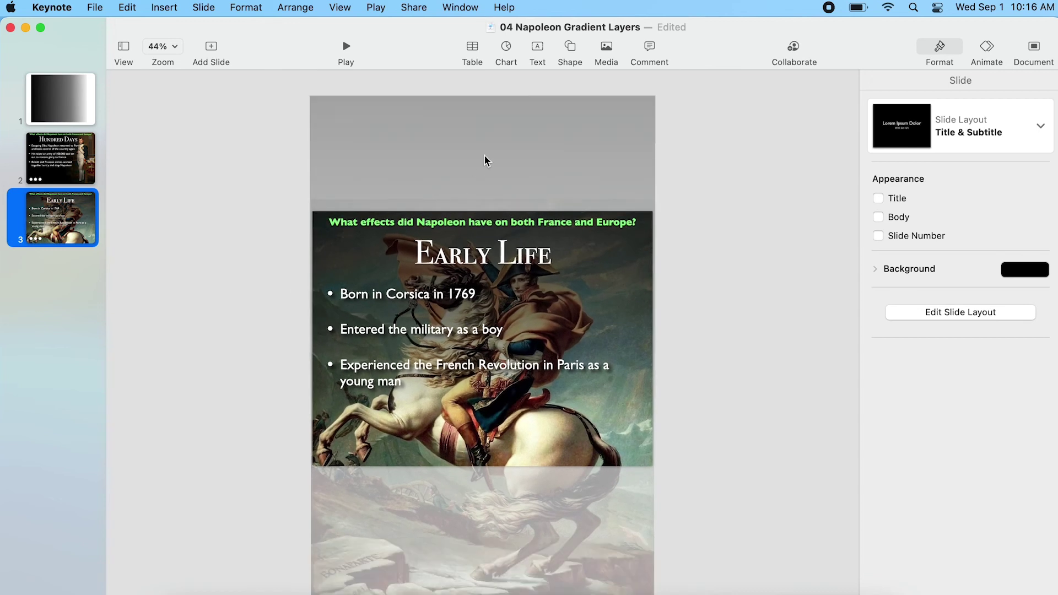
left_click(484, 160)
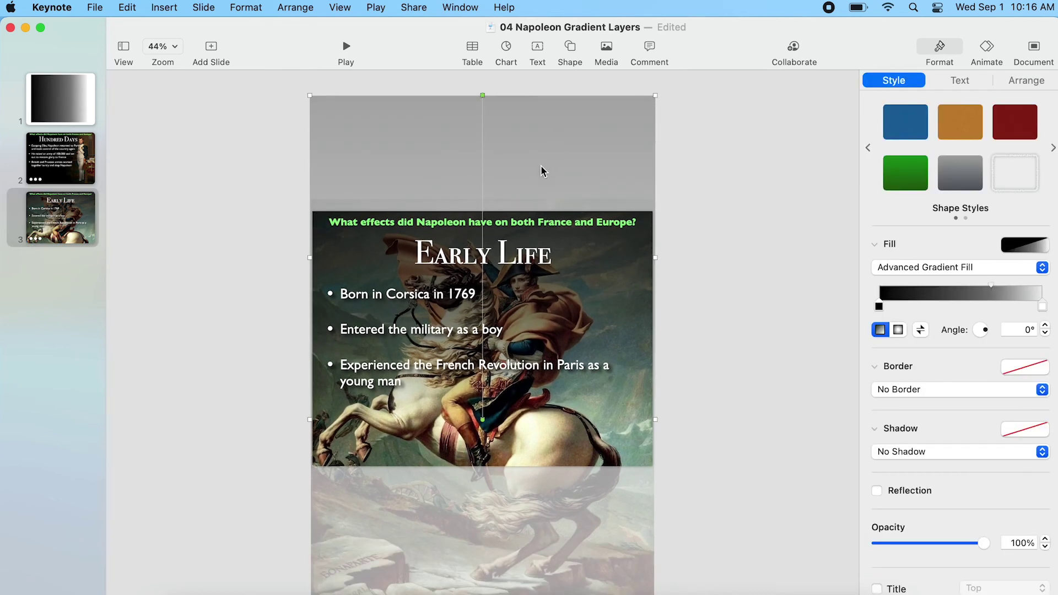
left_click_drag(541, 171, 532, 46)
left_click_drag(536, 154, 539, 86)
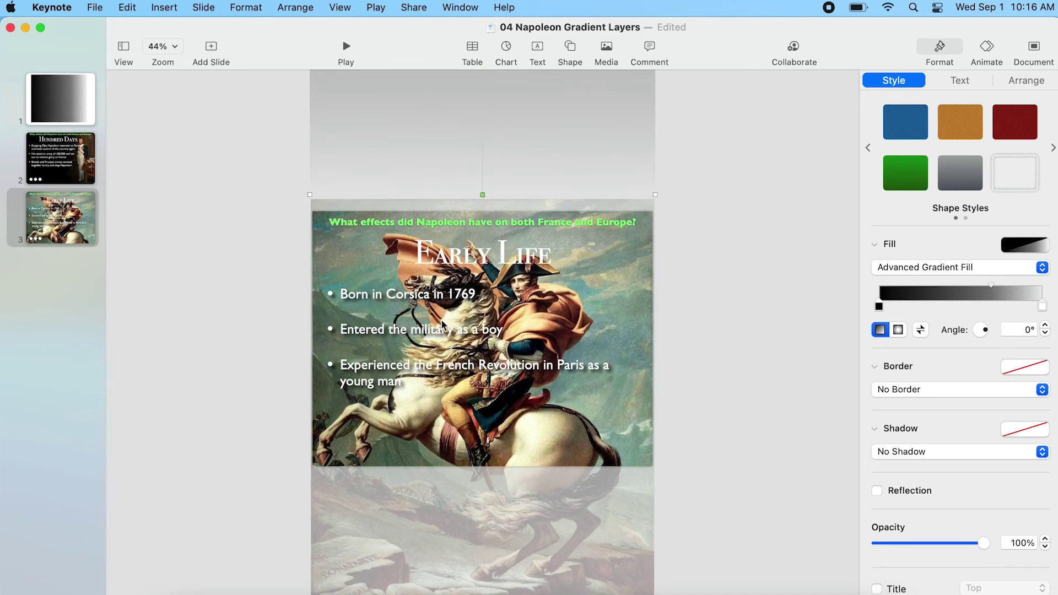
left_click_drag(538, 113, 529, 336)
mouse_move(646, 422)
left_mouse_down()
mouse_move(676, 418)
mouse_move(656, 394)
mouse_move(659, 408)
mouse_move(655, 205)
mouse_move(659, 414)
left_mouse_up()
left_click(243, 246)
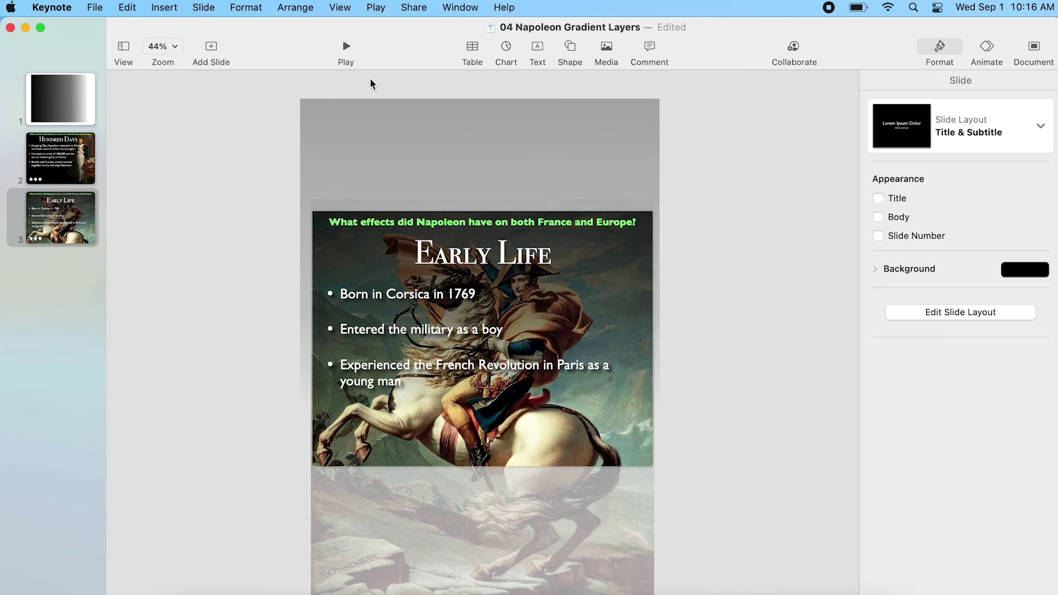
left_click(351, 55)
key("Right")
key("Right")
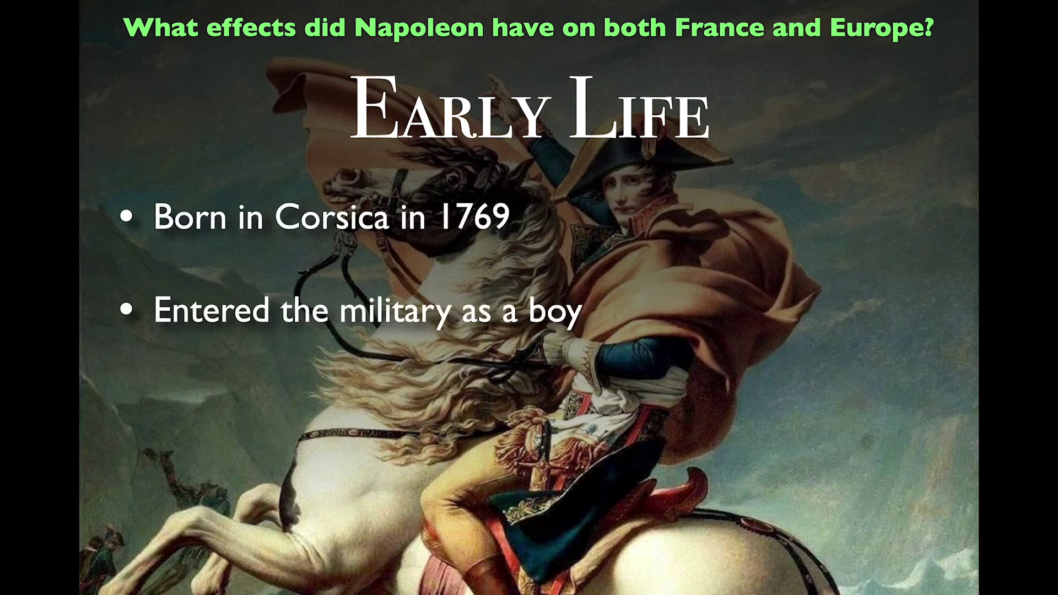
key("Escape")
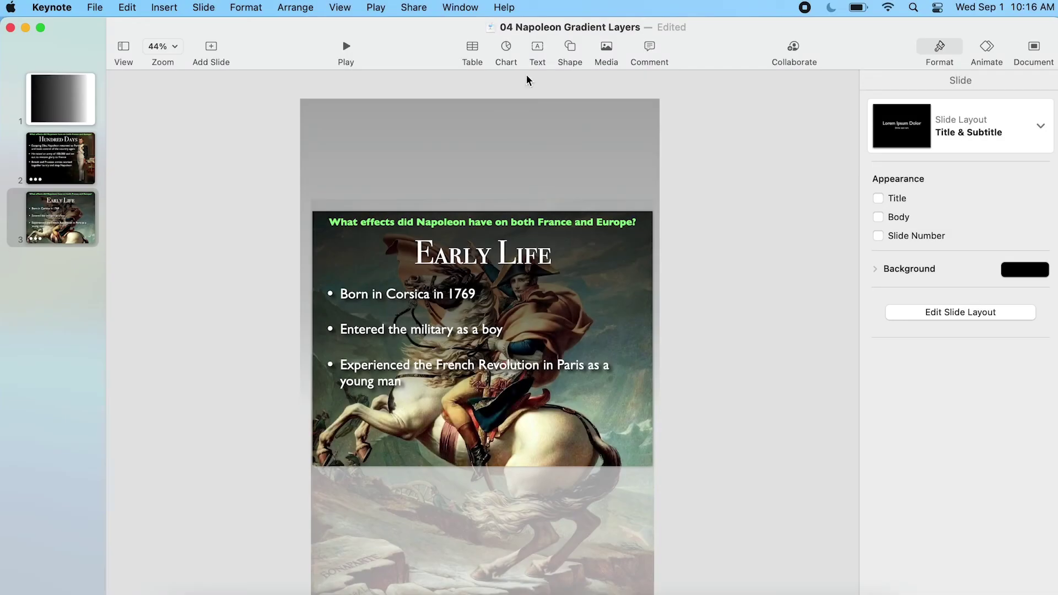